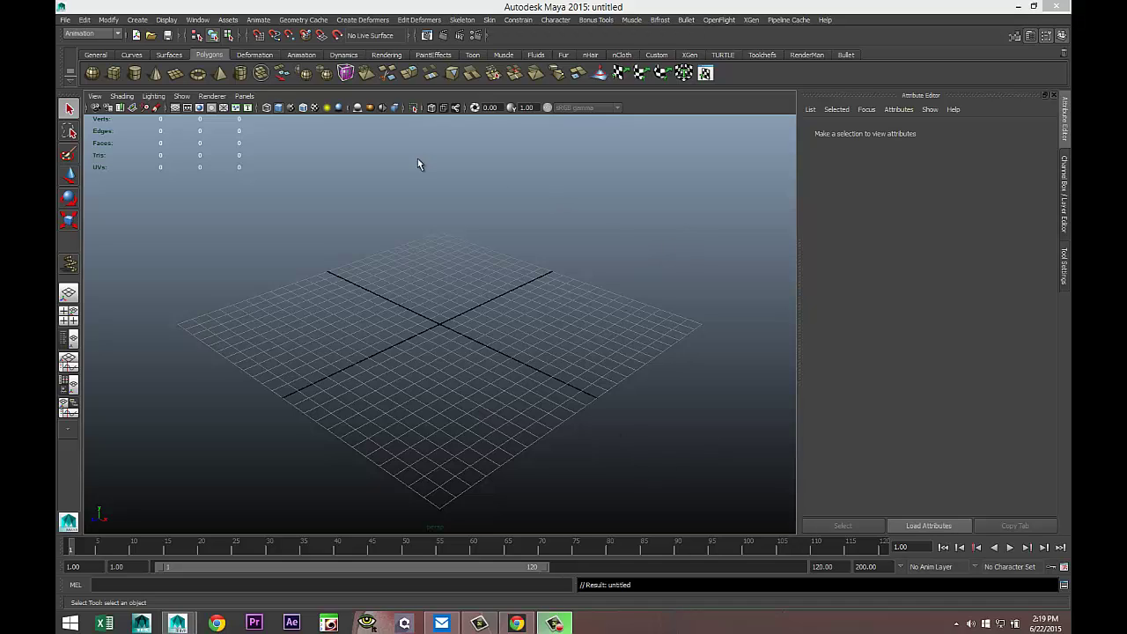
From the Polygons menu set, drag out a polygon helix at the grid centre and orbit closer.
click(115, 35)
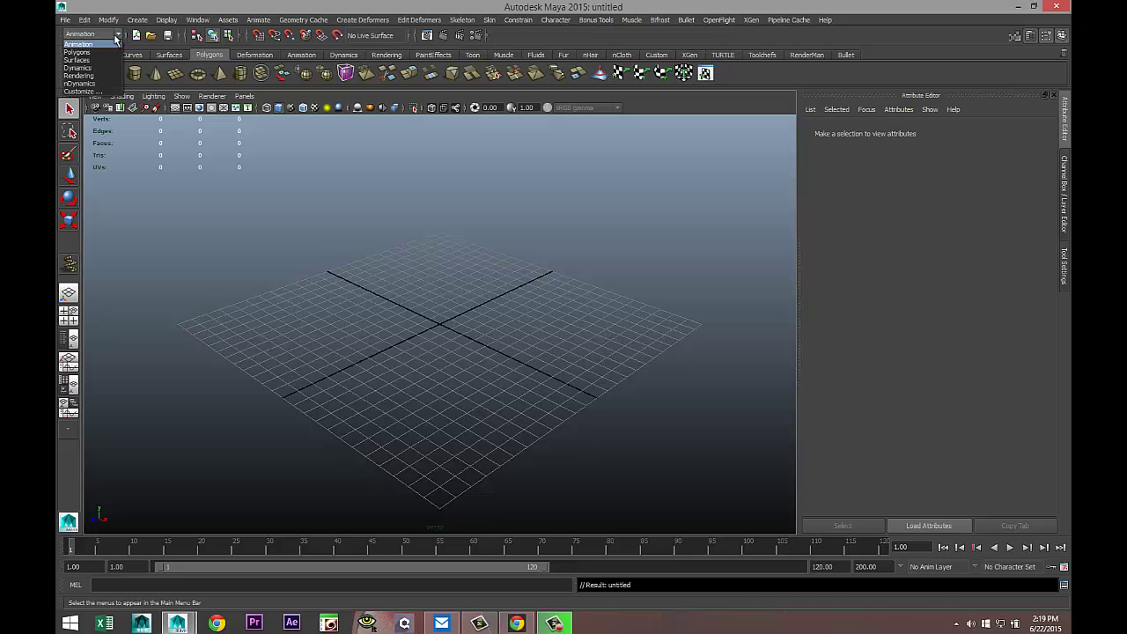
click(99, 51)
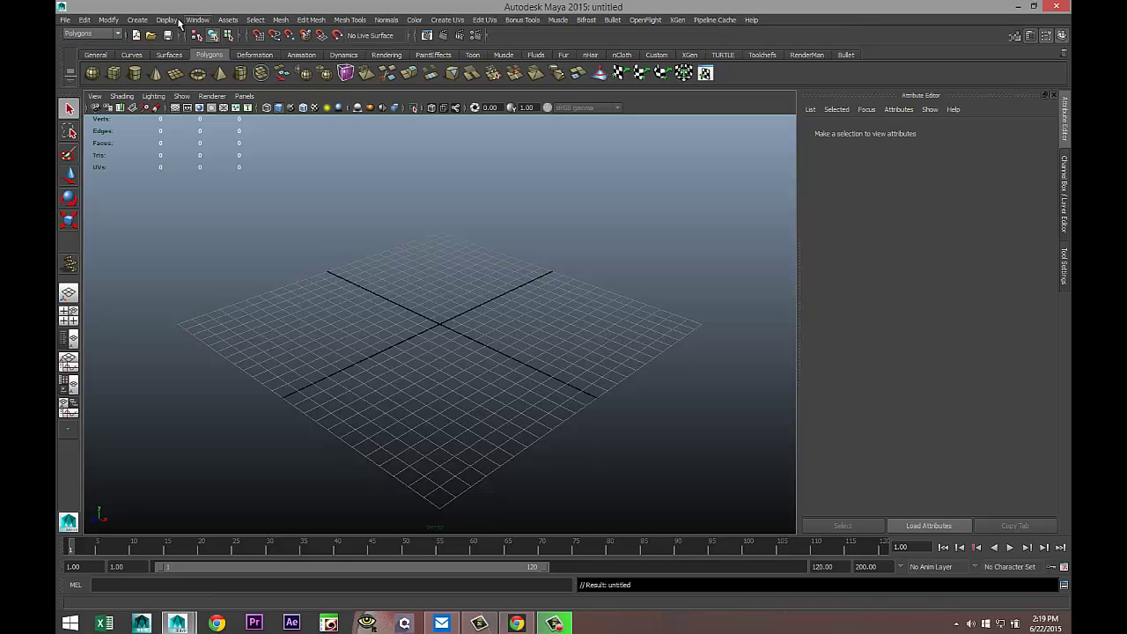
click(137, 20)
mouse_move(192, 54)
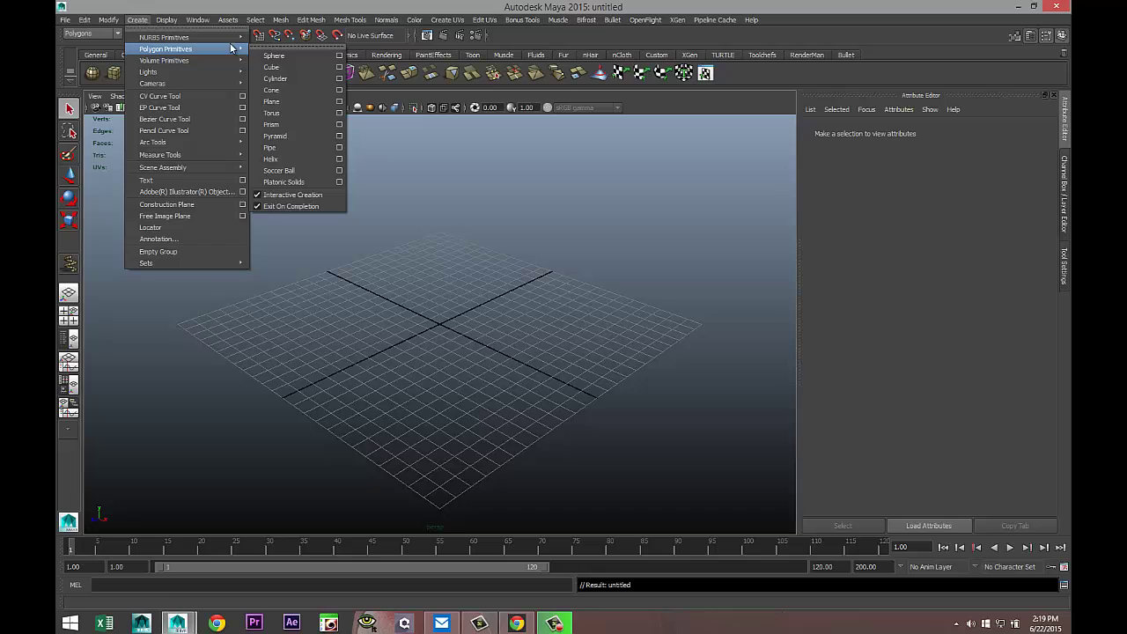
click(301, 161)
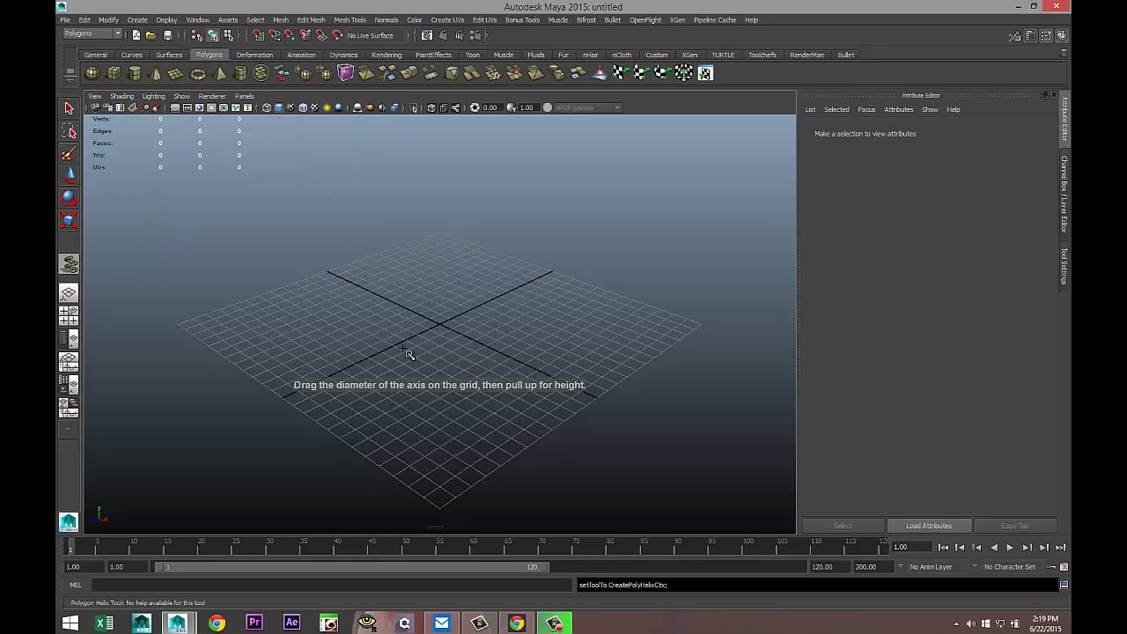
drag(372, 355, 475, 7)
scroll(515, 353, down, 3)
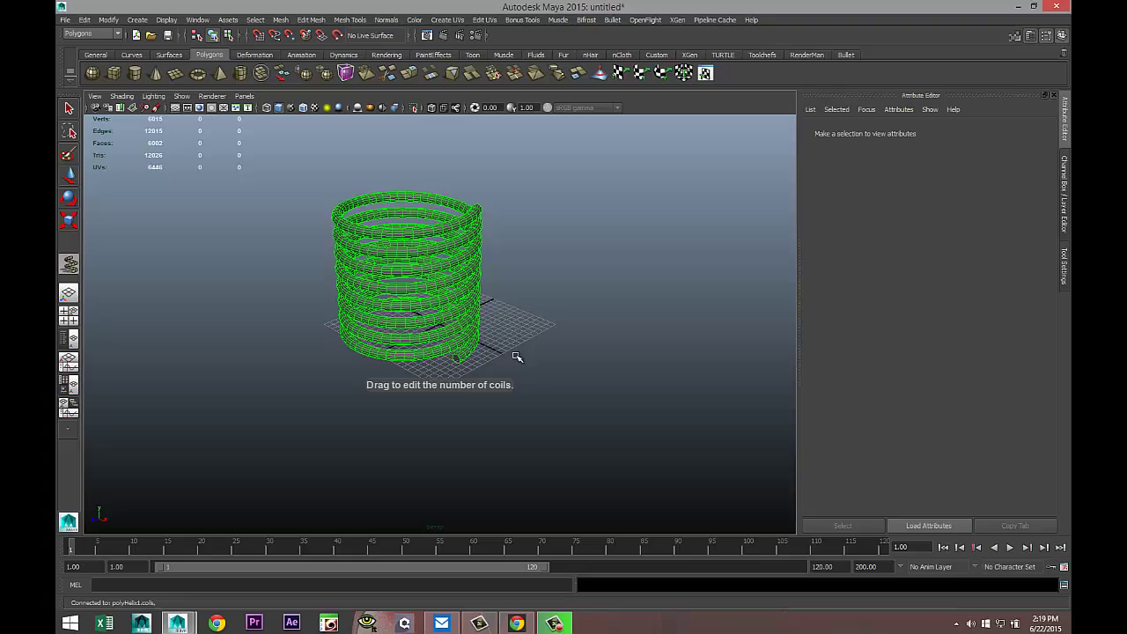
alt+drag(470, 414, 599, 420)
alt+right_drag(599, 420, 685, 375)
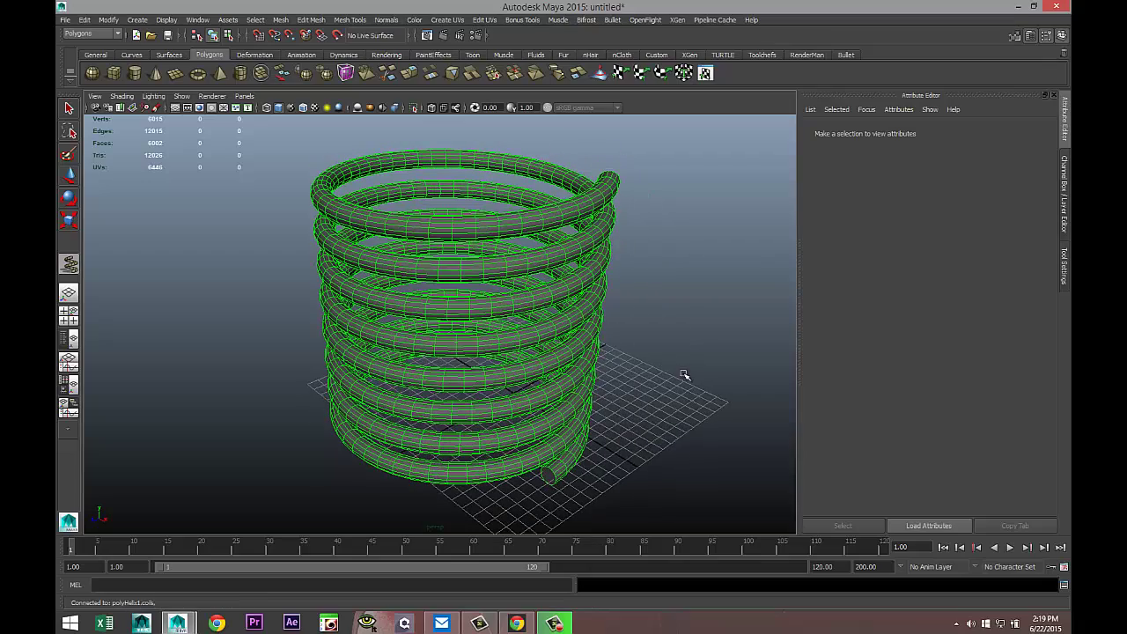
key(q)
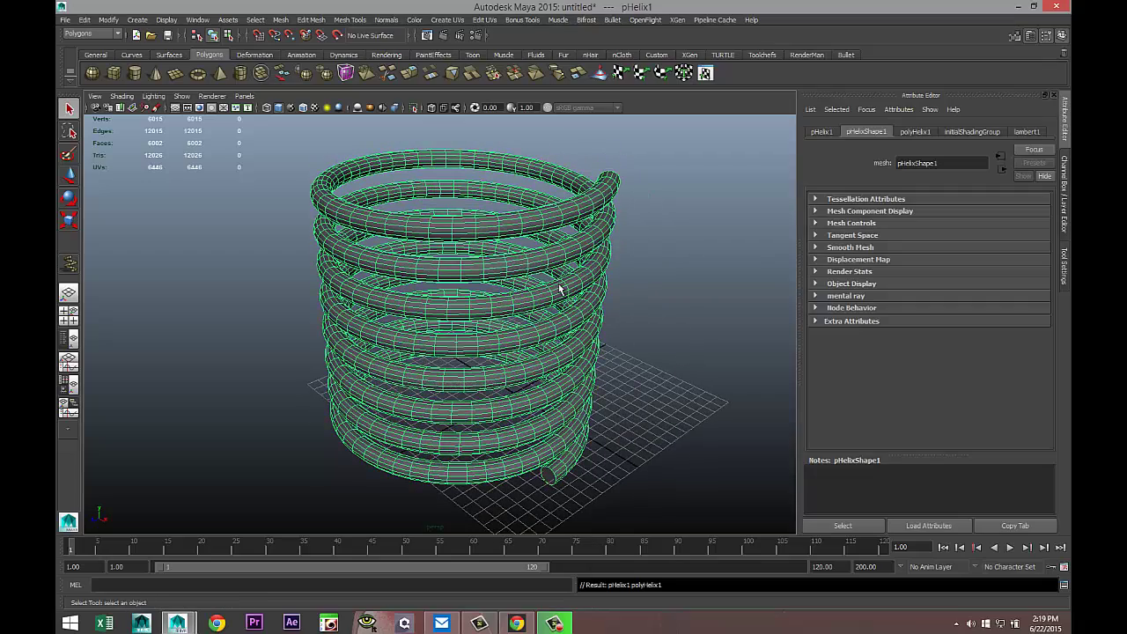
right_click(560, 289)
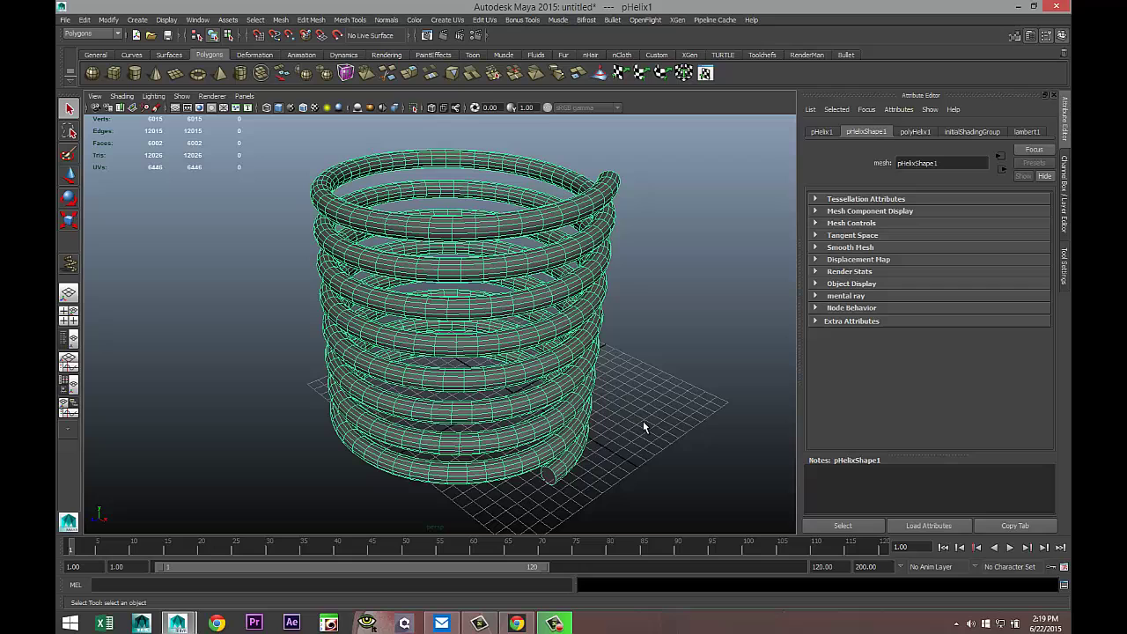
alt+middle_drag(644, 423, 604, 423)
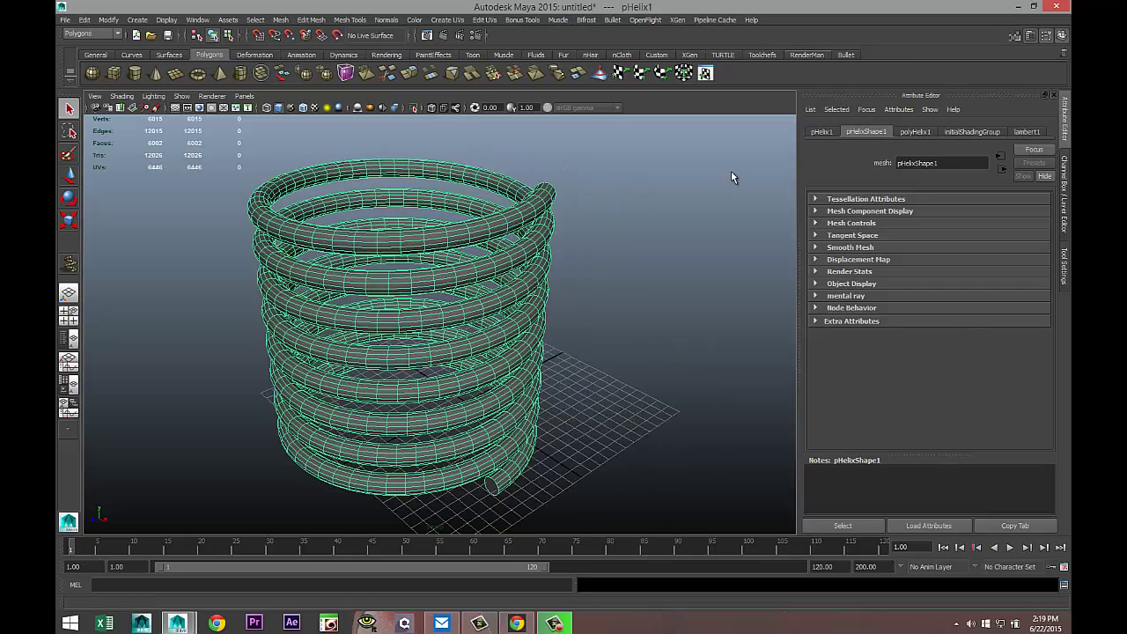
In polyHelix1, lower the coils to 8.130 and thin the tube radius to 0.507.
click(916, 134)
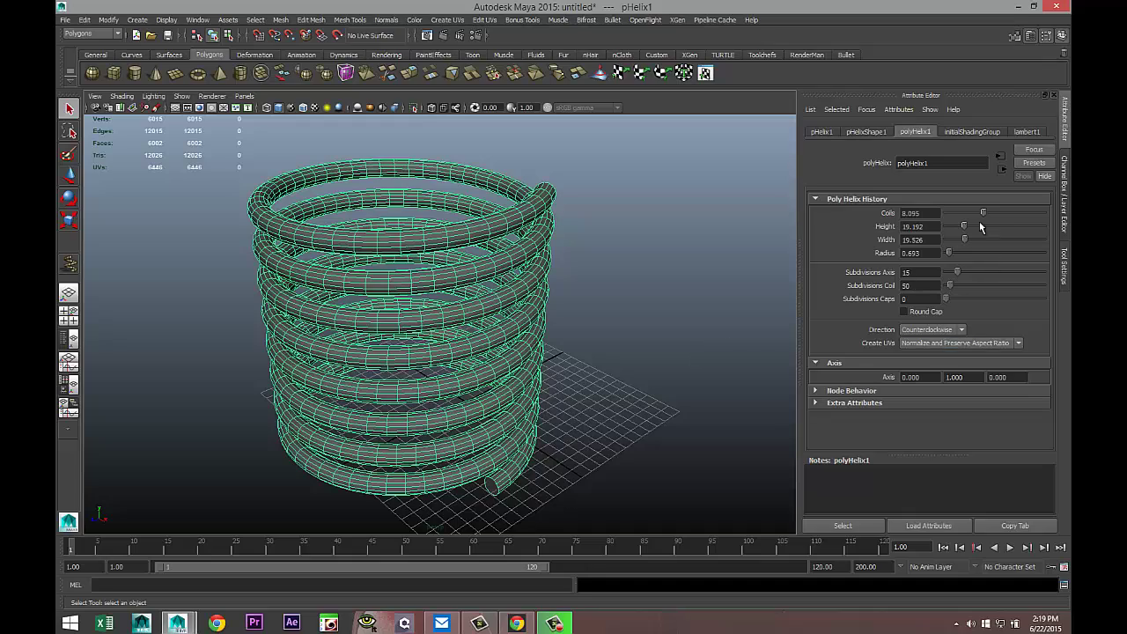
drag(981, 212, 960, 243)
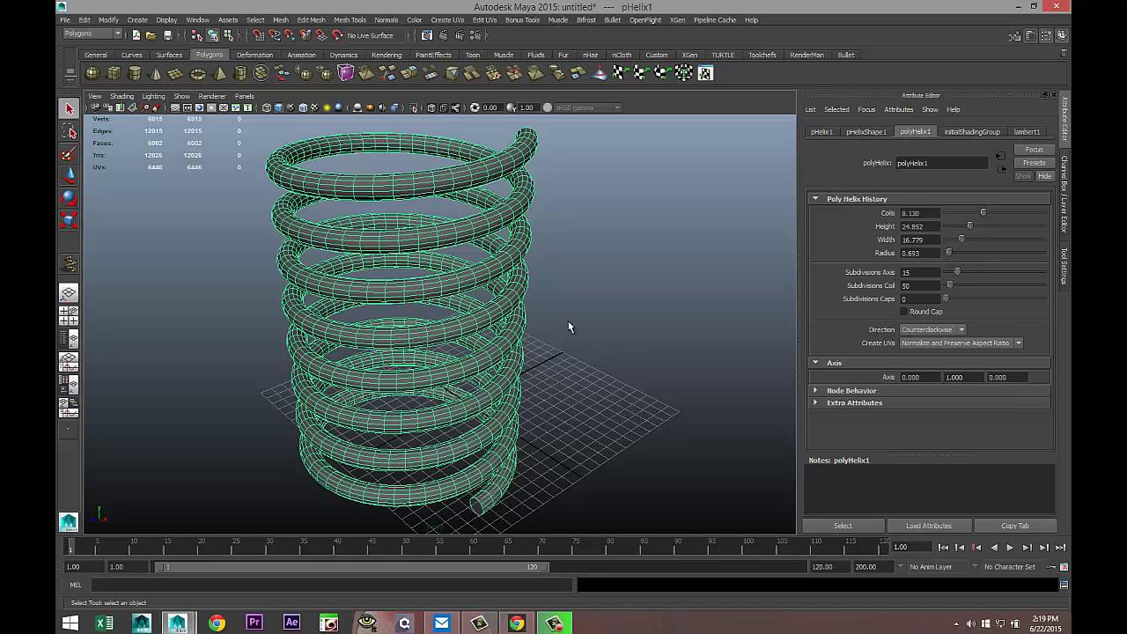
key(ctrl+z)
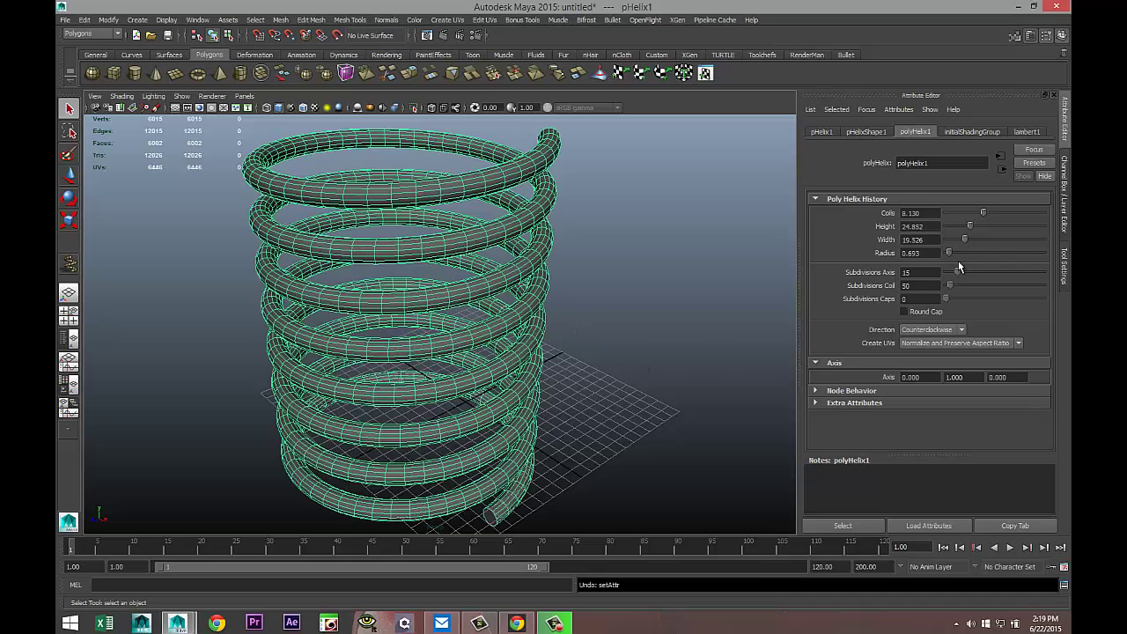
drag(949, 251, 966, 277)
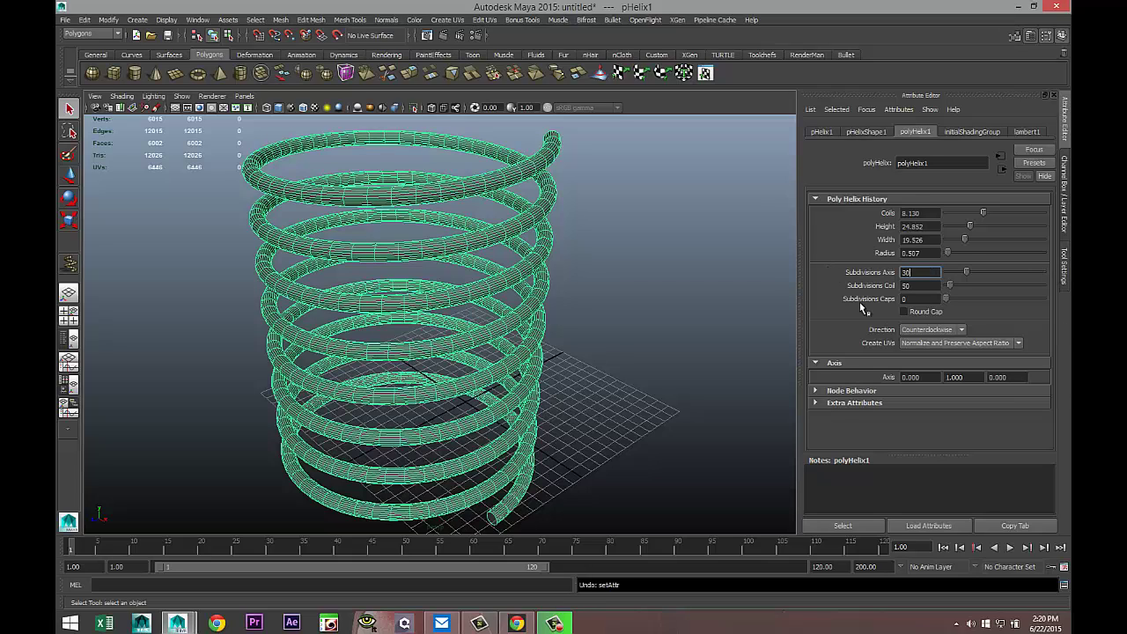
Set Subdivisions Axis to 30 and Subdivisions Coil to 60, then view the smoother helix.
key(Tab)
text(30)
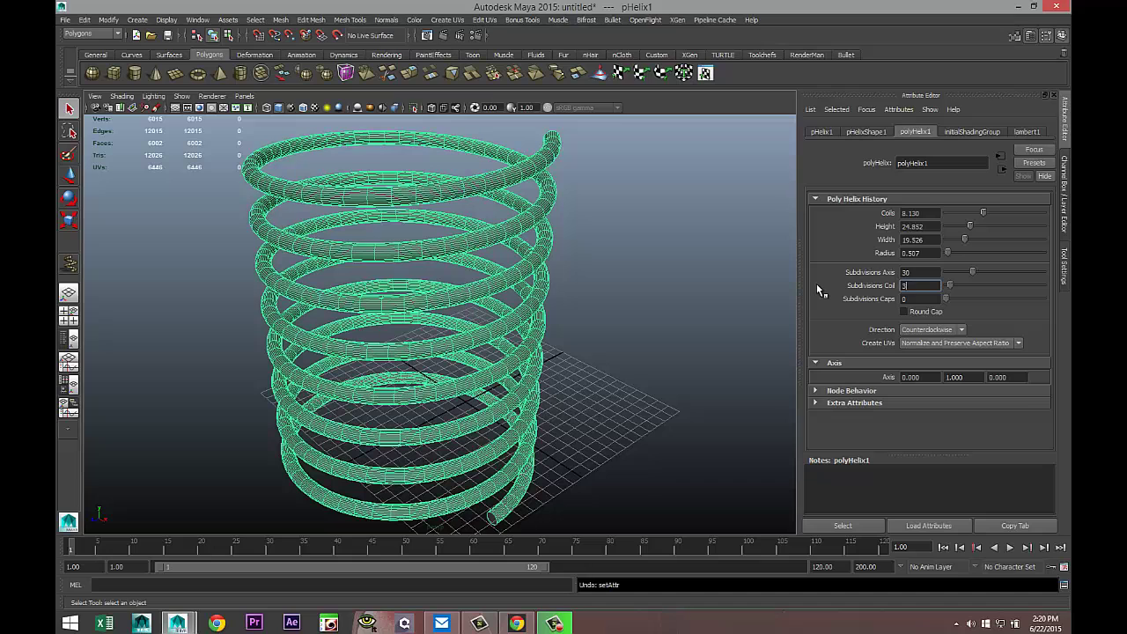
key(Return)
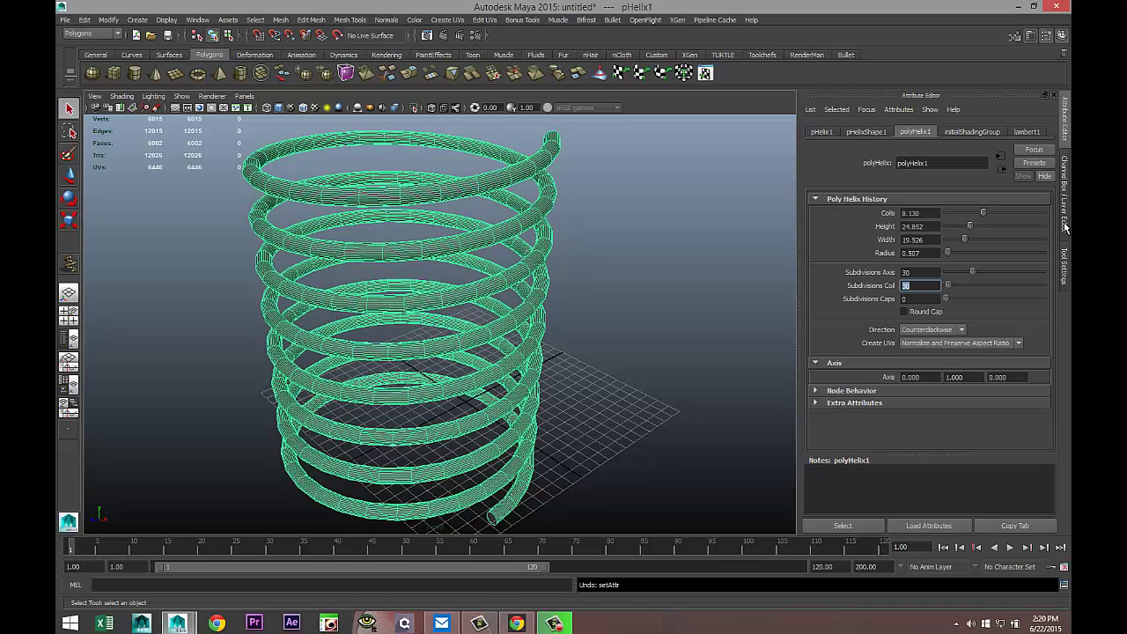
click(927, 287)
text(60)
key(Return)
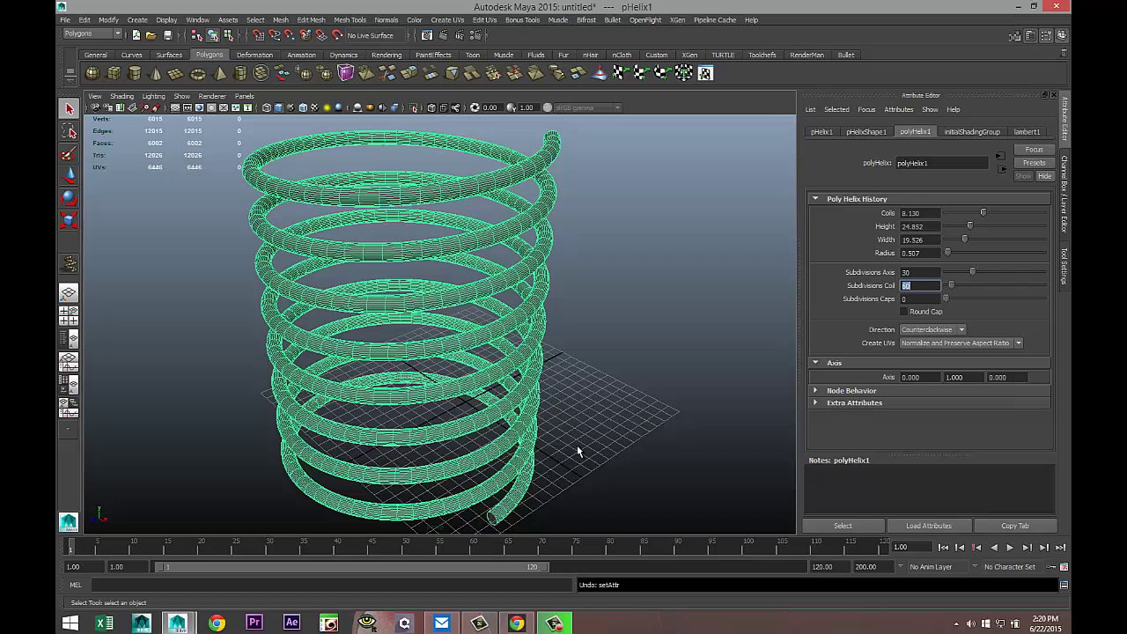
scroll(602, 393, down, 2)
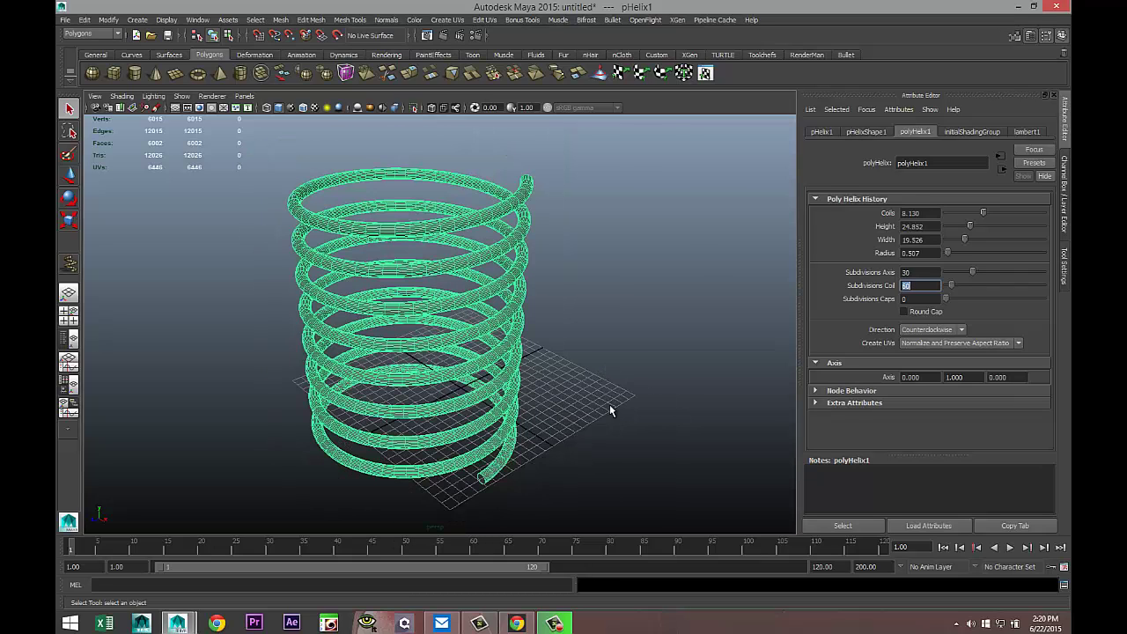
alt+drag(609, 404, 636, 335)
Switch to the Animation menu set and apply a Nonlinear Flare deformer to the helix.
click(97, 36)
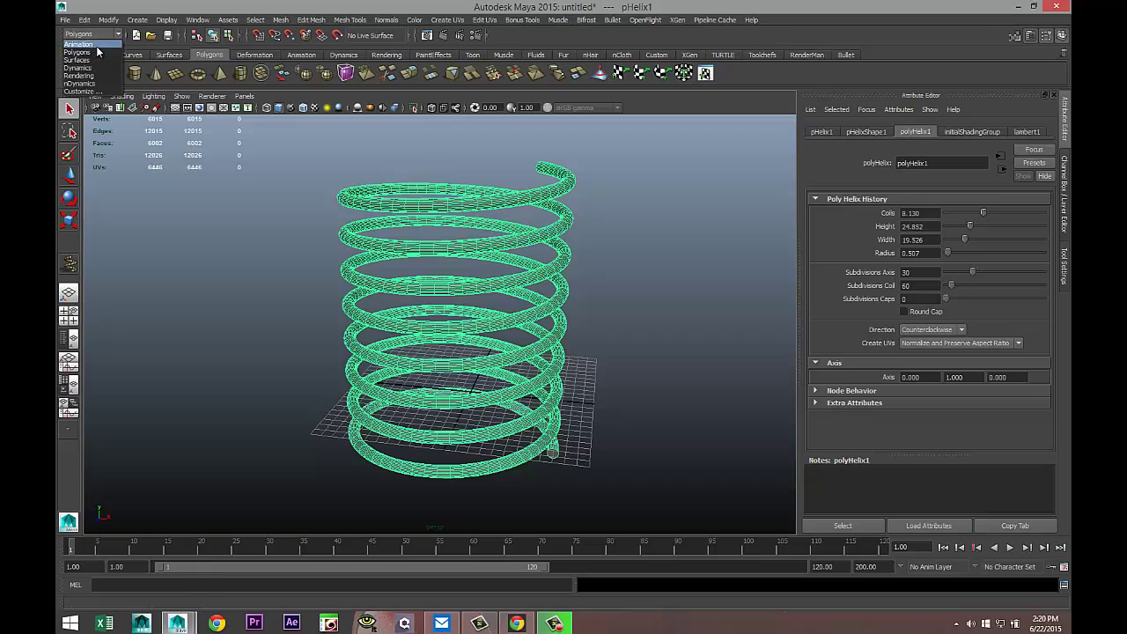
click(96, 44)
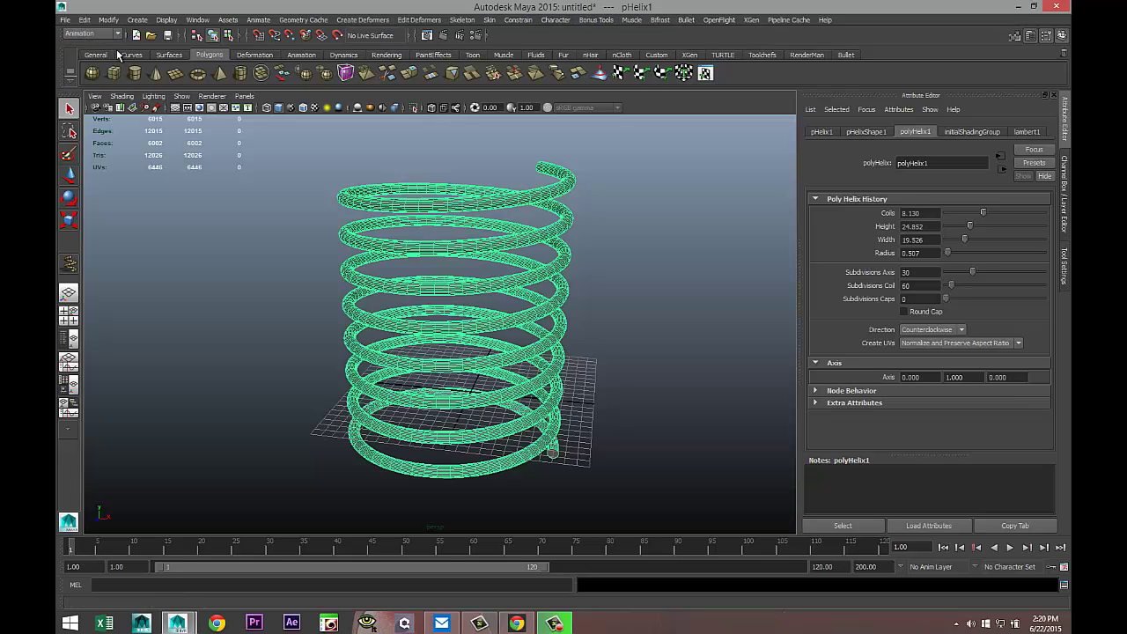
click(361, 19)
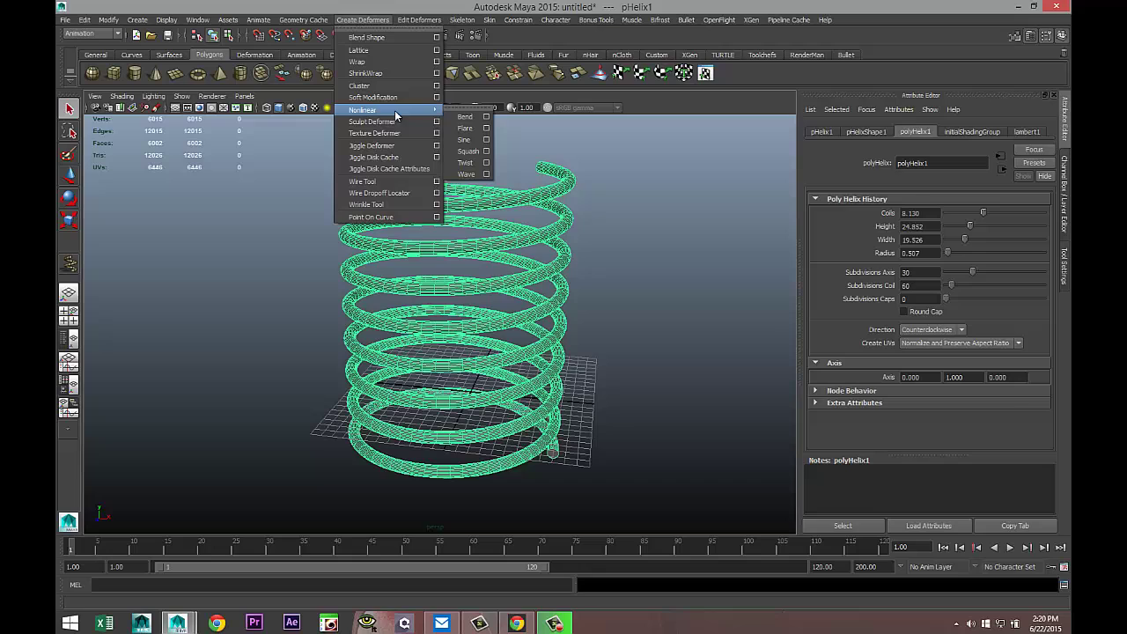
mouse_move(411, 110)
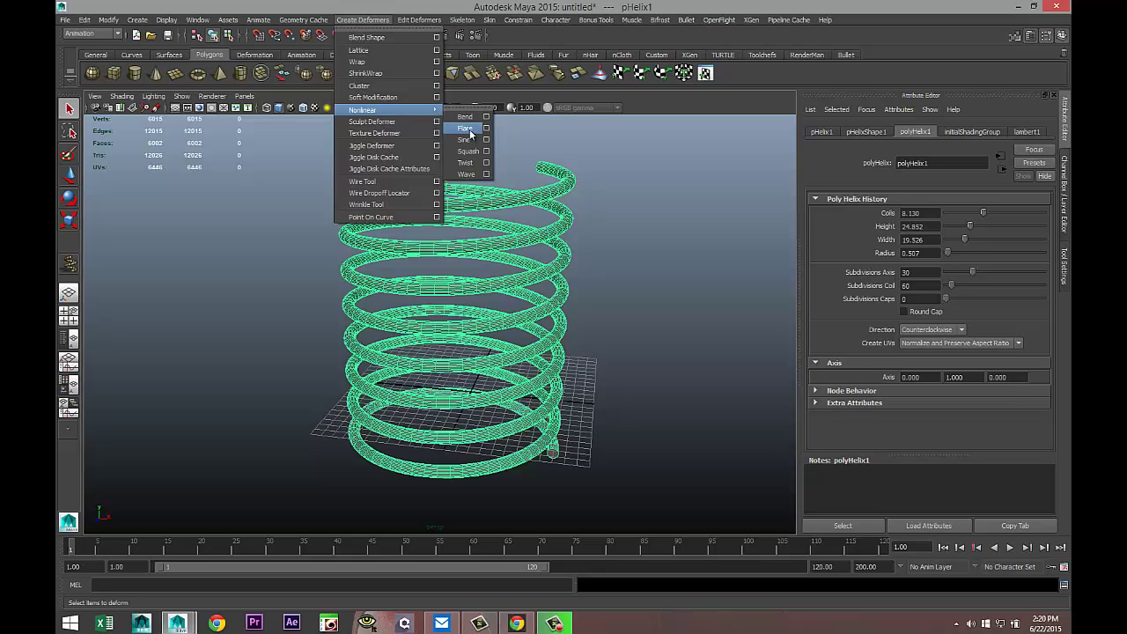
click(467, 130)
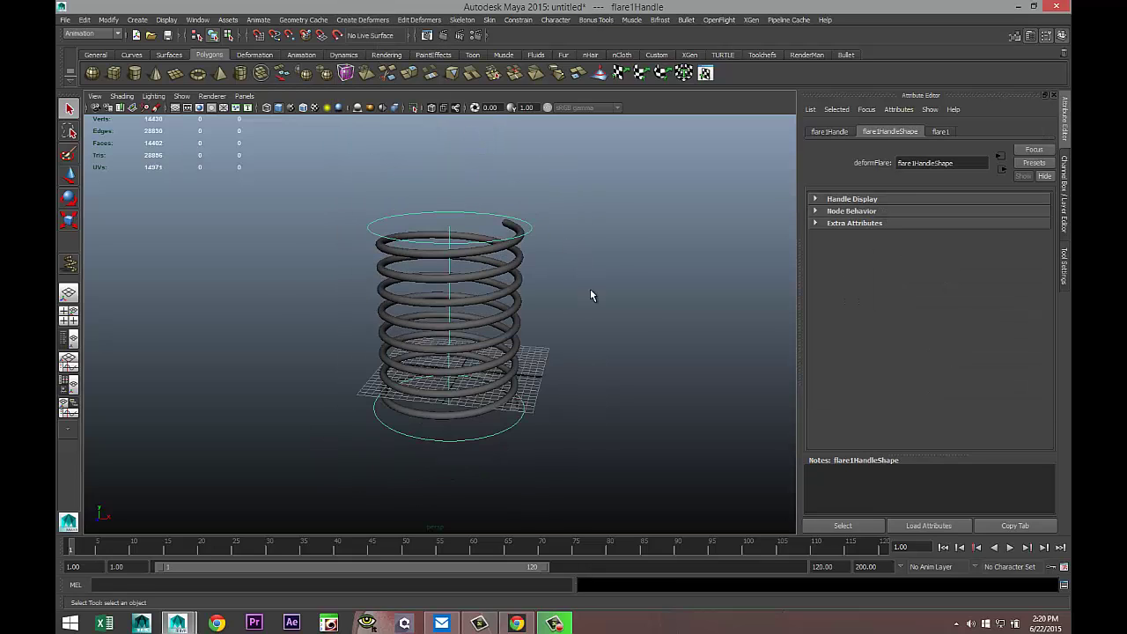
mouse_move(589, 309)
alt+mouse_down()
mouse_move(596, 361)
mouse_move(584, 311)
mouse_move(593, 238)
mouse_move(602, 306)
alt+mouse_up()
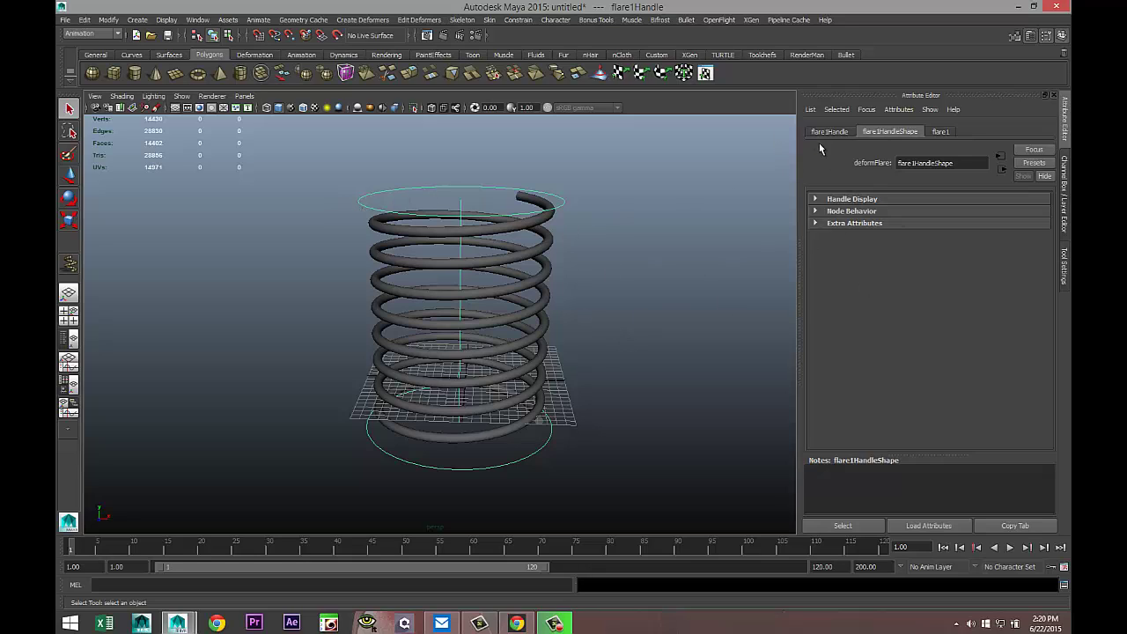
Show the flare1 attributes, try the bound sliders, then undo back to -1 and 1.
click(941, 132)
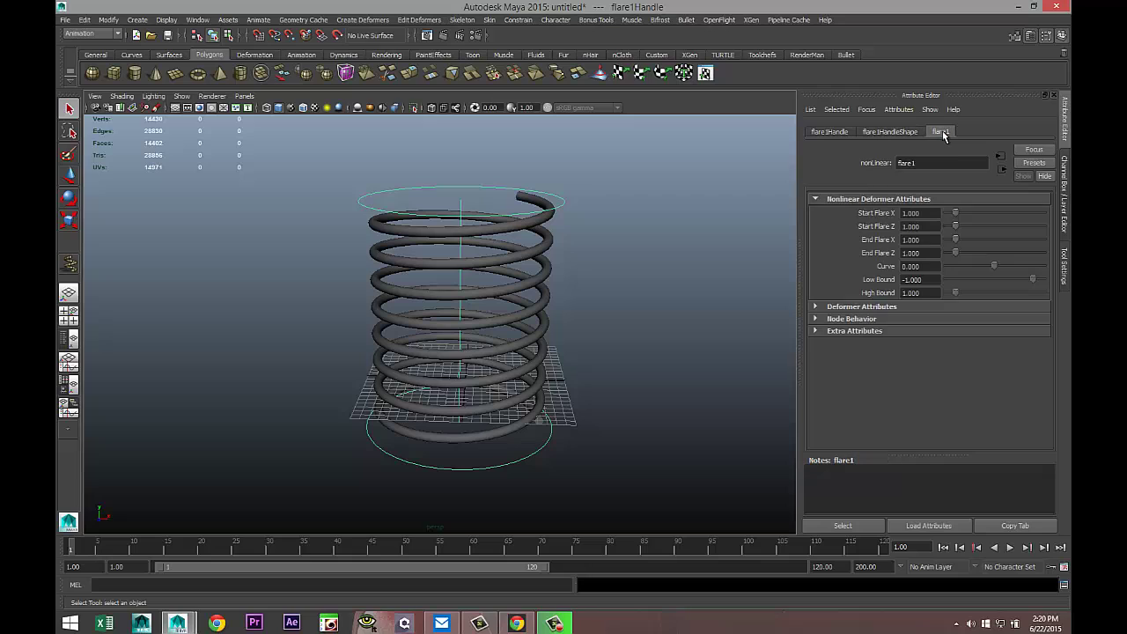
click(901, 134)
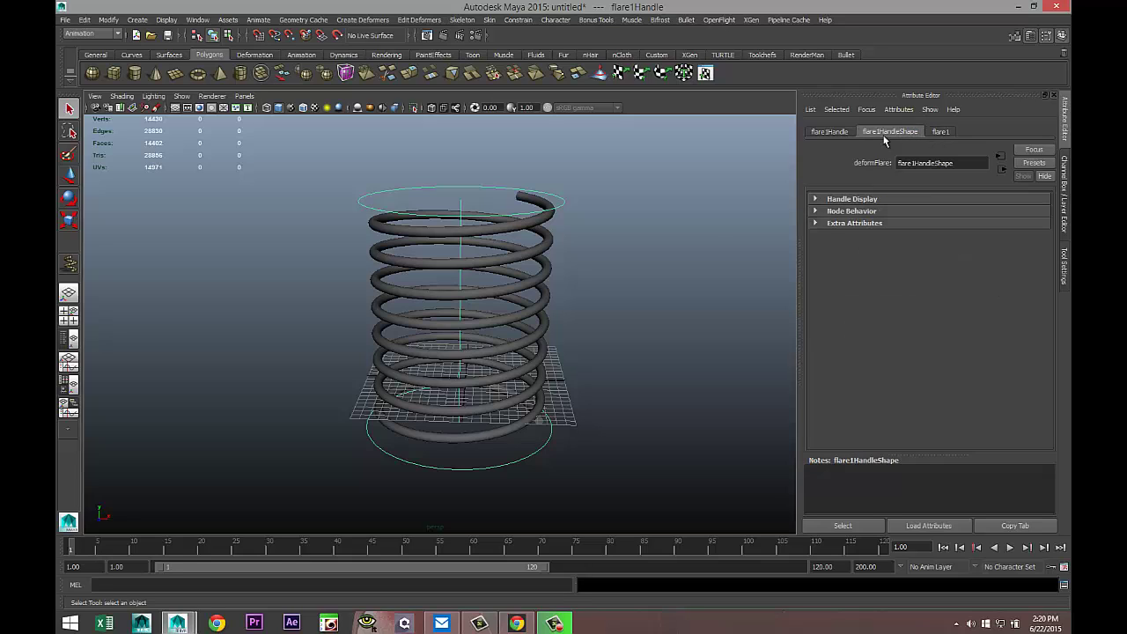
click(941, 132)
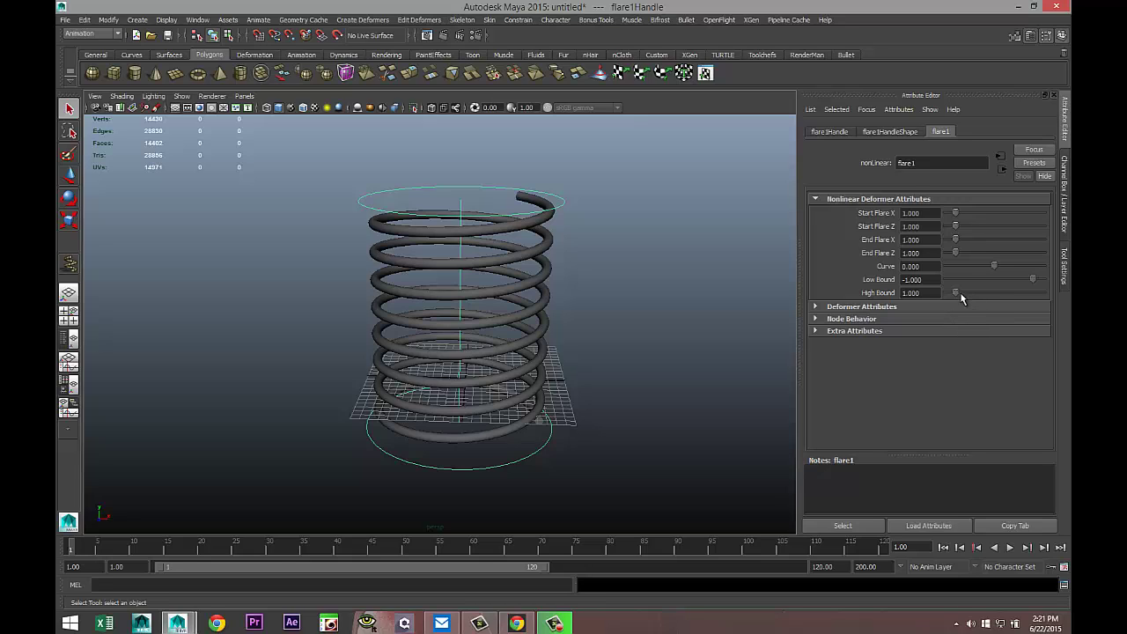
drag(956, 291, 957, 292)
mouse_move(1032, 280)
mouse_down()
mouse_move(1018, 279)
mouse_move(1033, 284)
mouse_up()
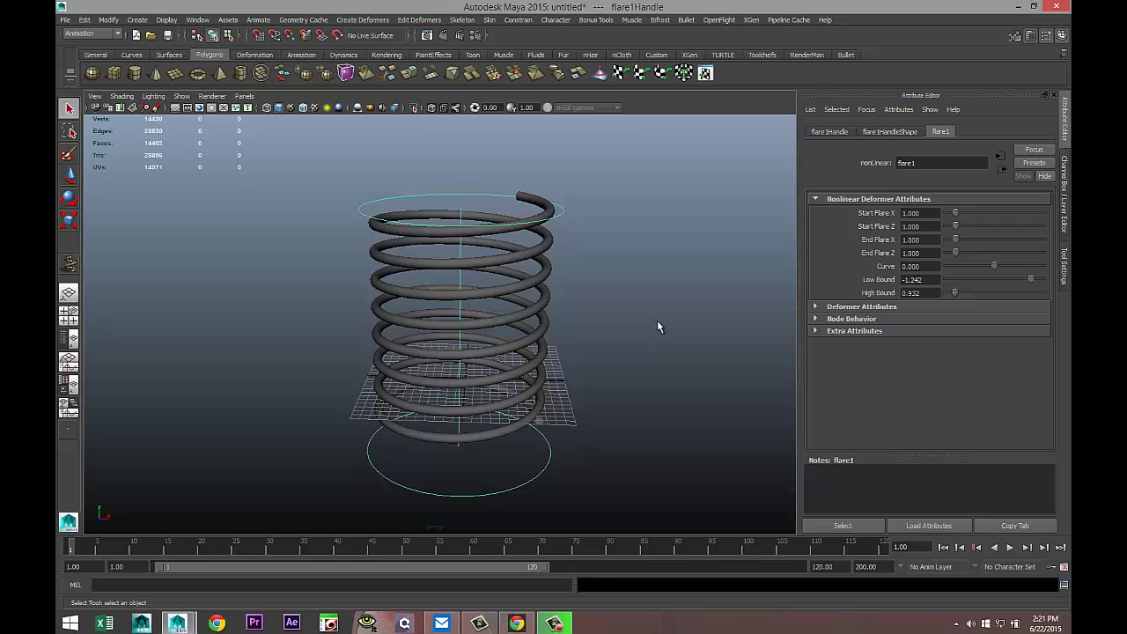
key(ctrl+z)
key(ctrl+z)
key(ctrl+z)
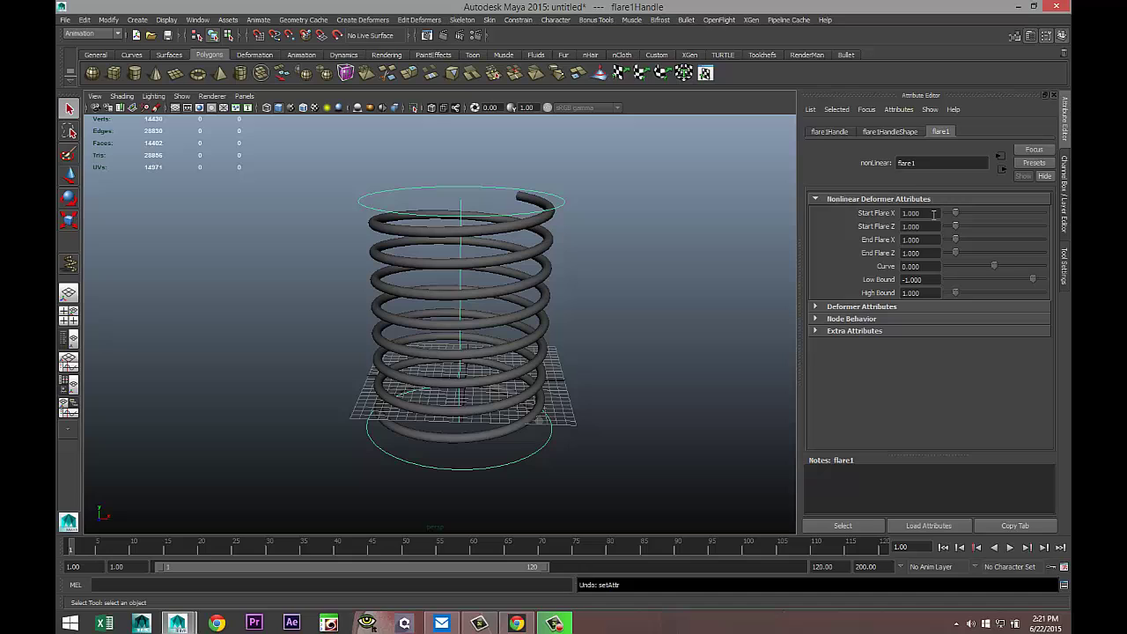
Try Start Flare X and Start Flare Z at 3 and inspect the resulting cone.
click(933, 213)
text(3)
click(931, 226)
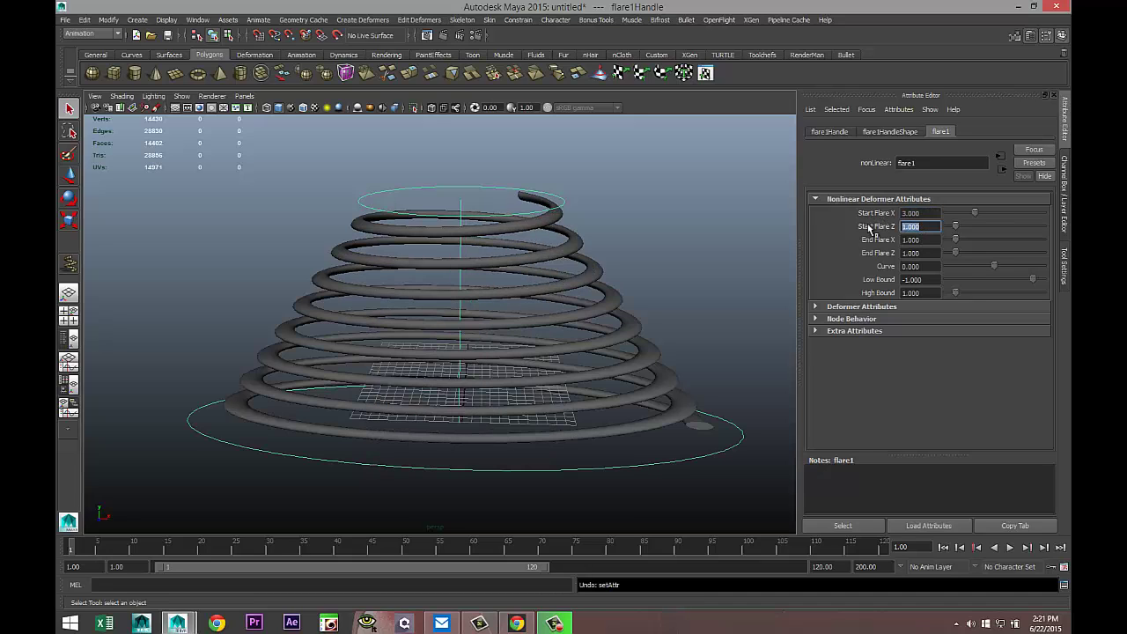
text(3)
click(927, 213)
scroll(533, 280, down, 3)
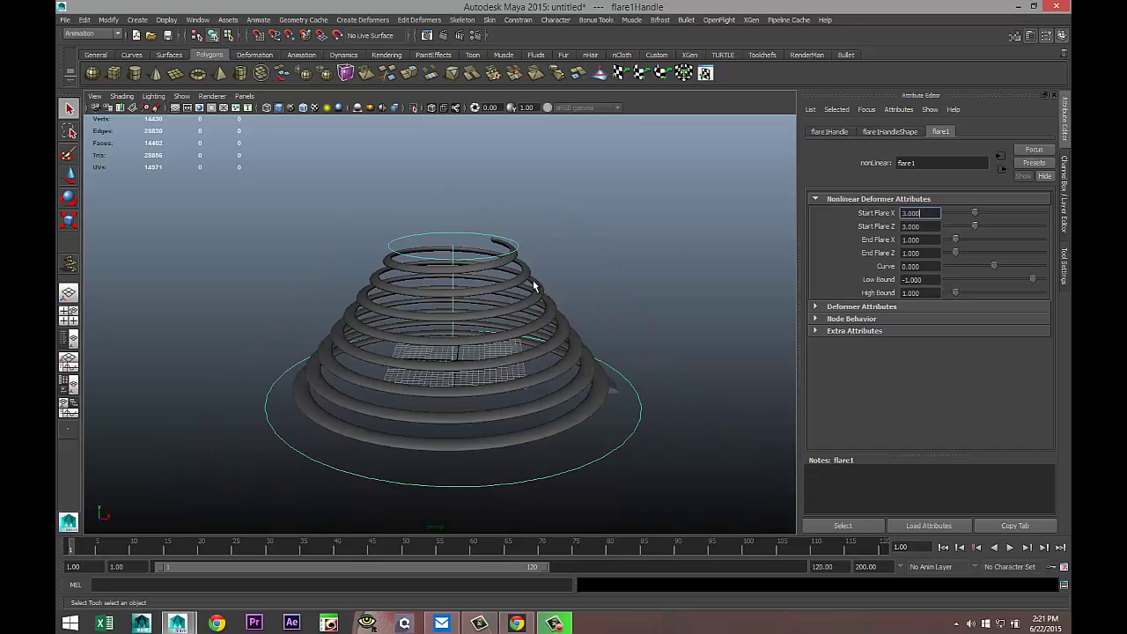
mouse_move(563, 270)
alt+mouse_down()
mouse_move(587, 325)
mouse_move(548, 171)
mouse_move(569, 270)
alt+mouse_up()
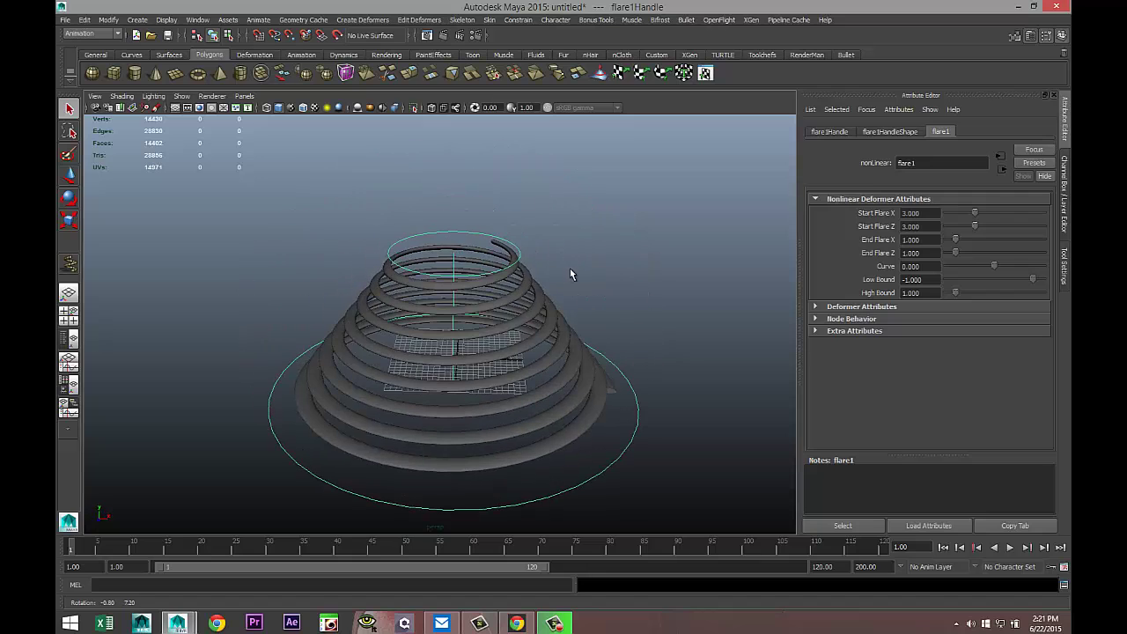
Reduce Start Flare X and Start Flare Z to 1.5 for a gentler taper.
click(911, 213)
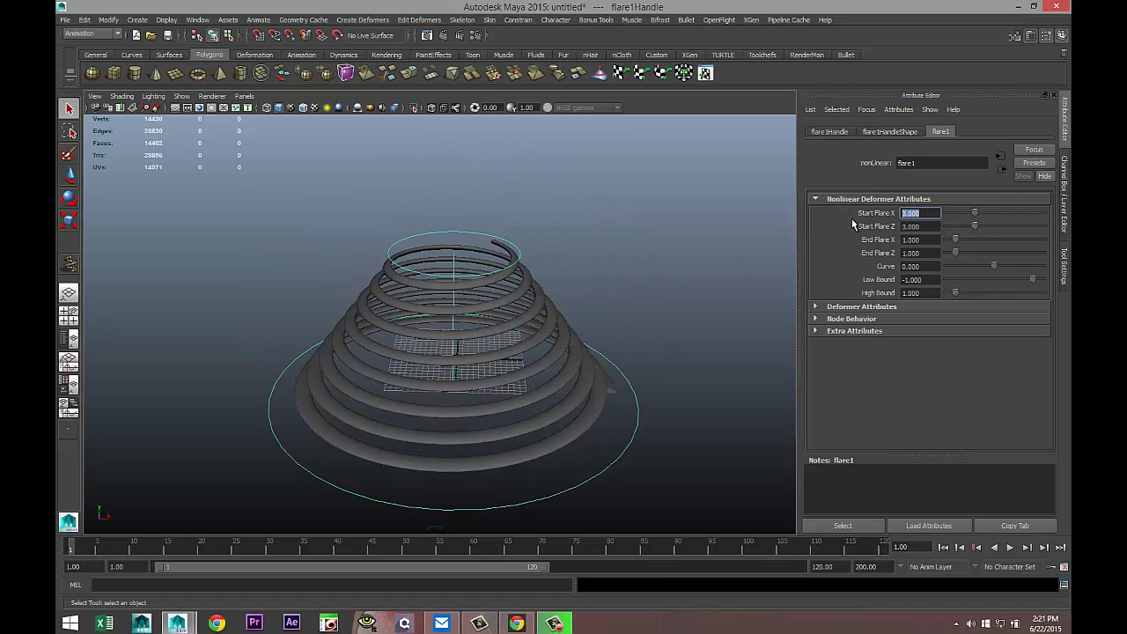
text(1.5)
click(923, 227)
text(1.5)
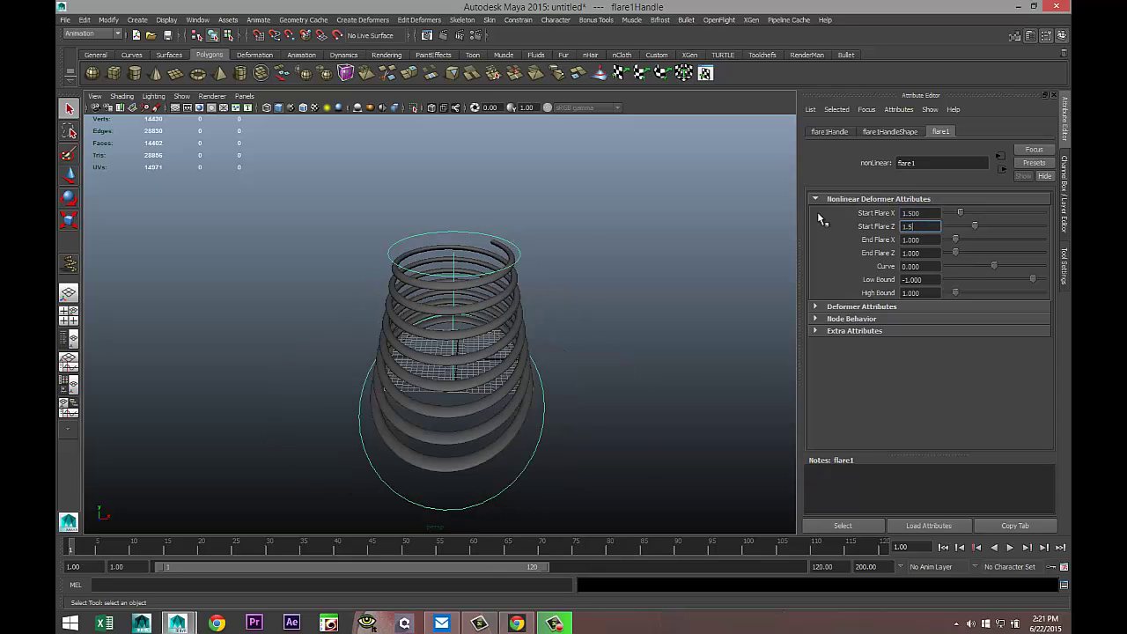
key(Return)
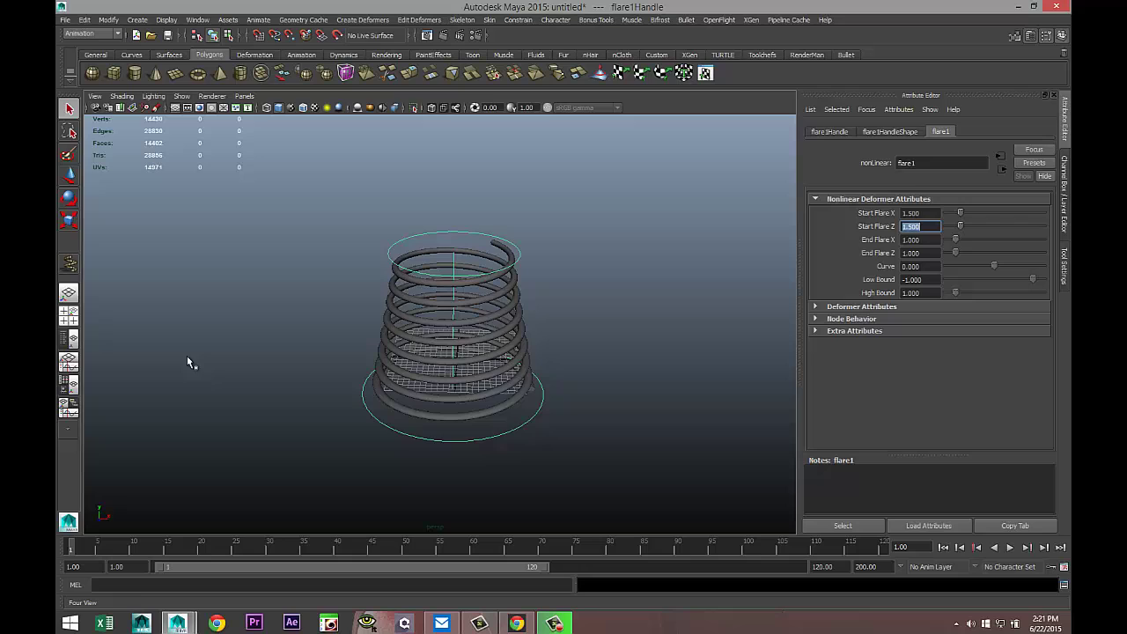
alt+drag(255, 329, 238, 314)
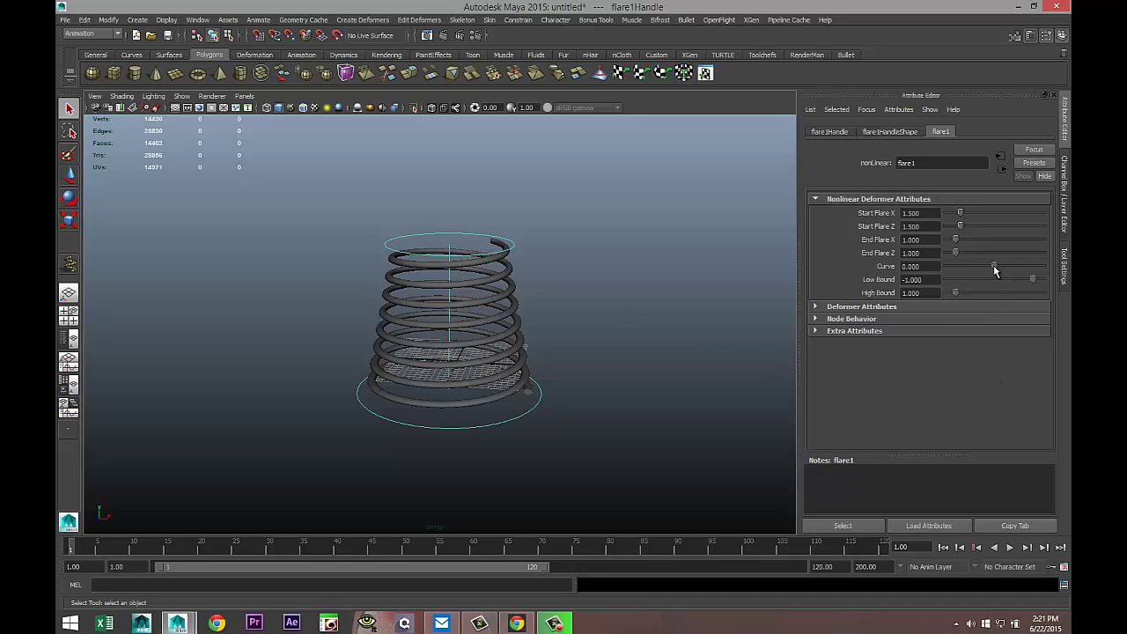
Drag flare1's Curve slider to -0.540 to pinch the spring's middle inward.
mouse_move(998, 267)
mouse_down()
mouse_move(988, 266)
mouse_move(1014, 274)
mouse_move(984, 278)
mouse_up()
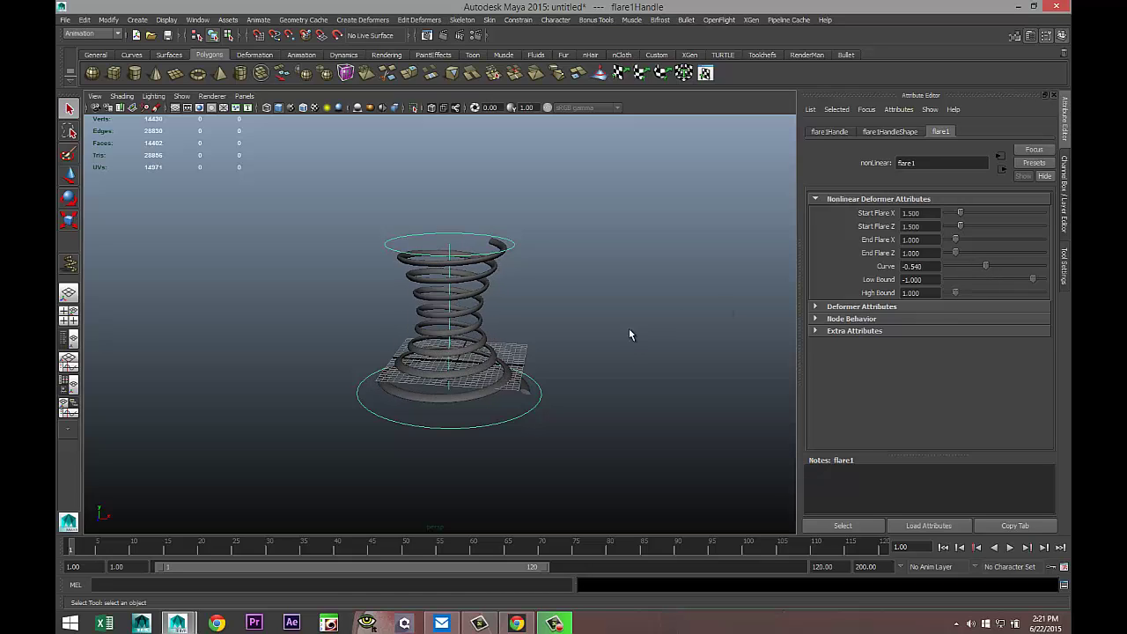
scroll(623, 343, up, 3)
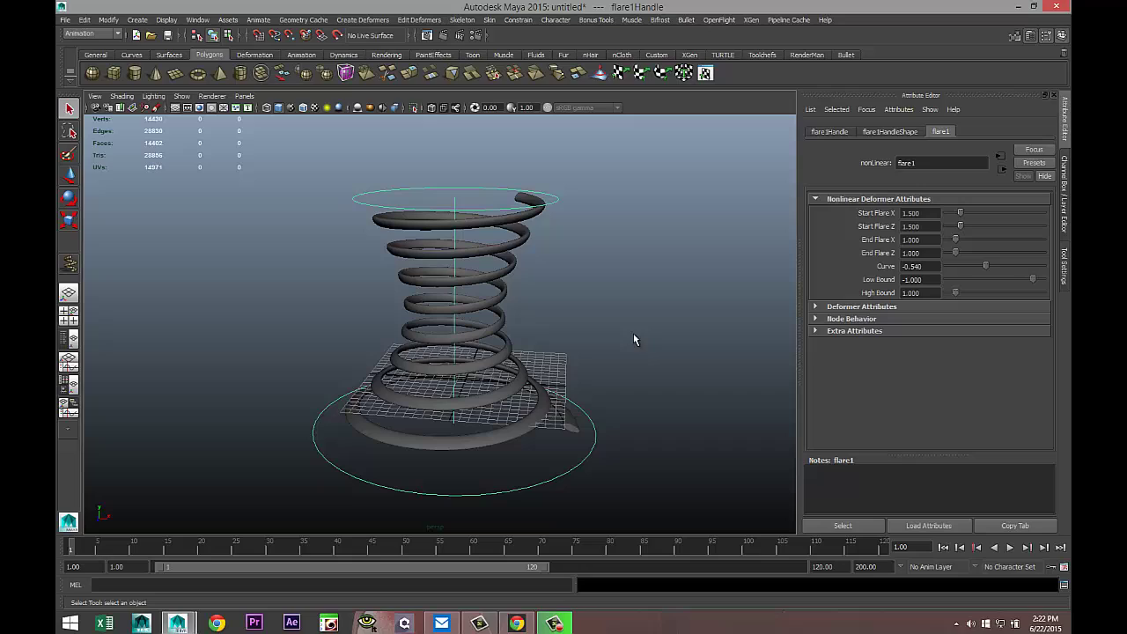